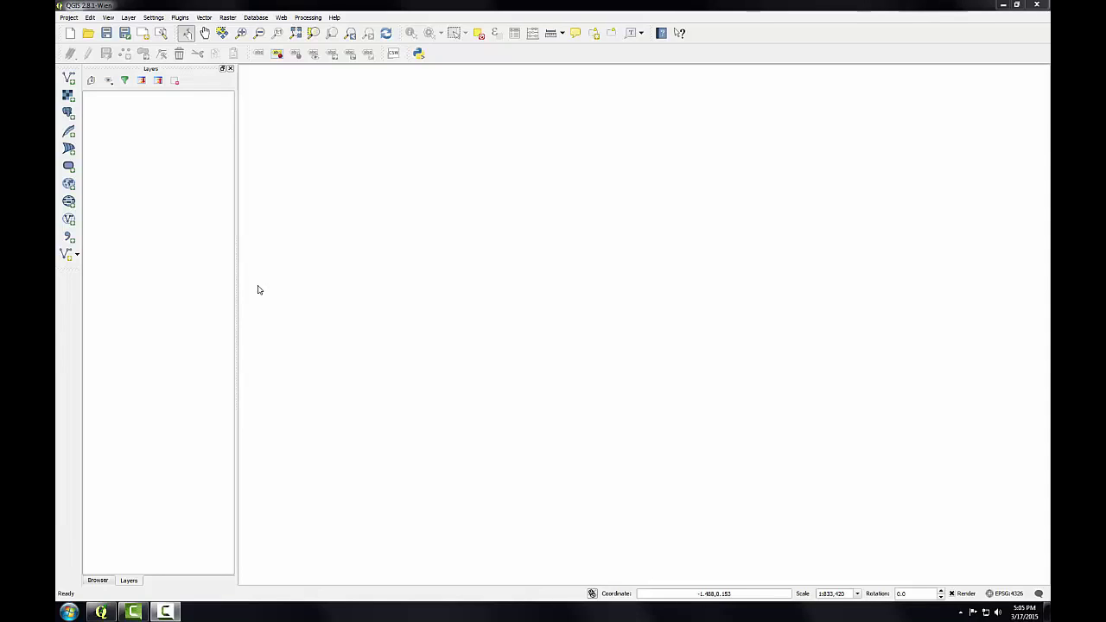
Open the World View project from FOSS4G Labs QGIS 2.8\GST 101\Module 3 Lab\Lab 3 Data.
left_click(258, 290)
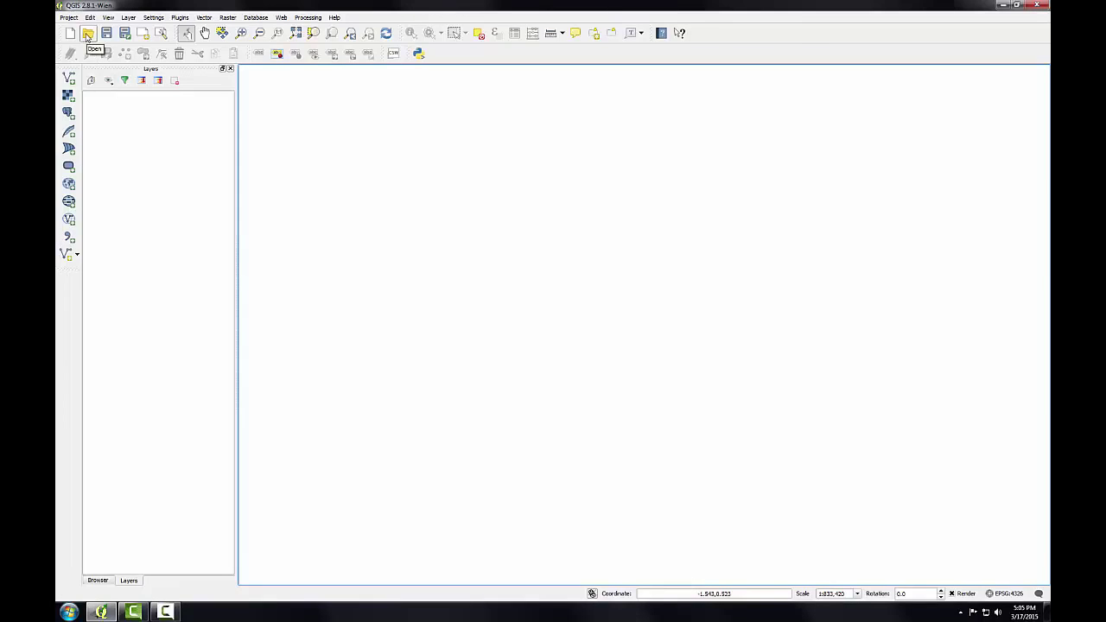
left_click(69, 17)
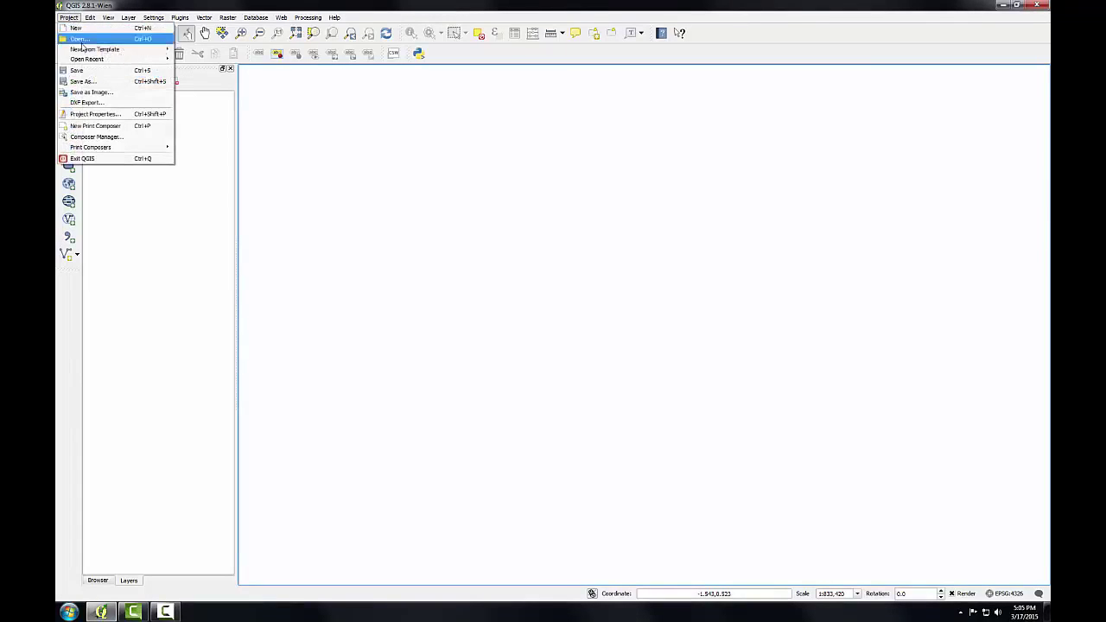
left_click(80, 39)
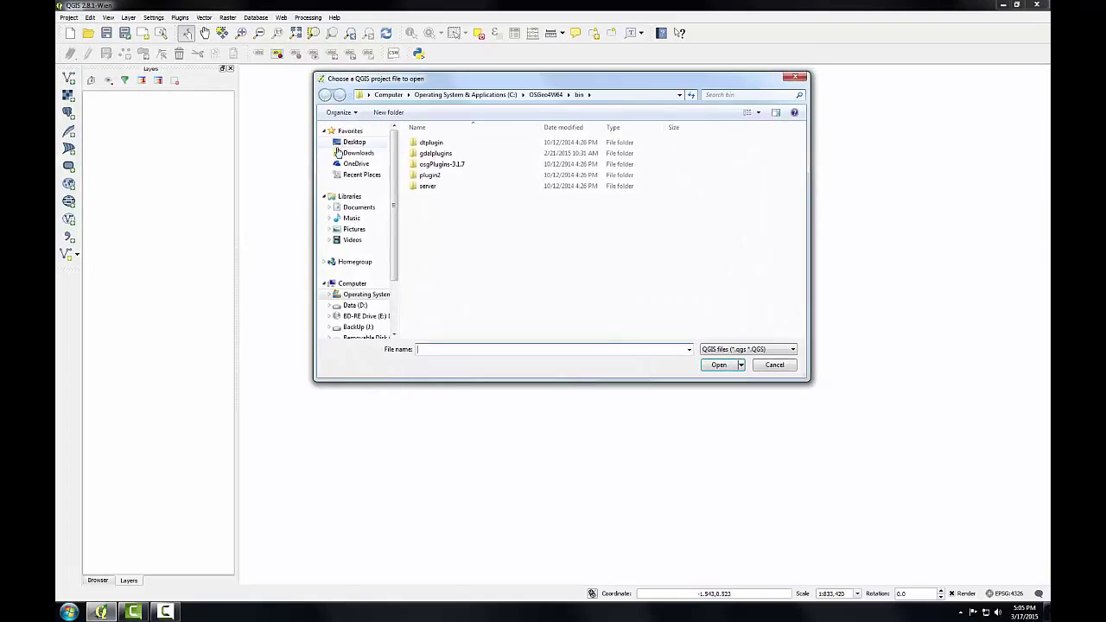
left_click(363, 294)
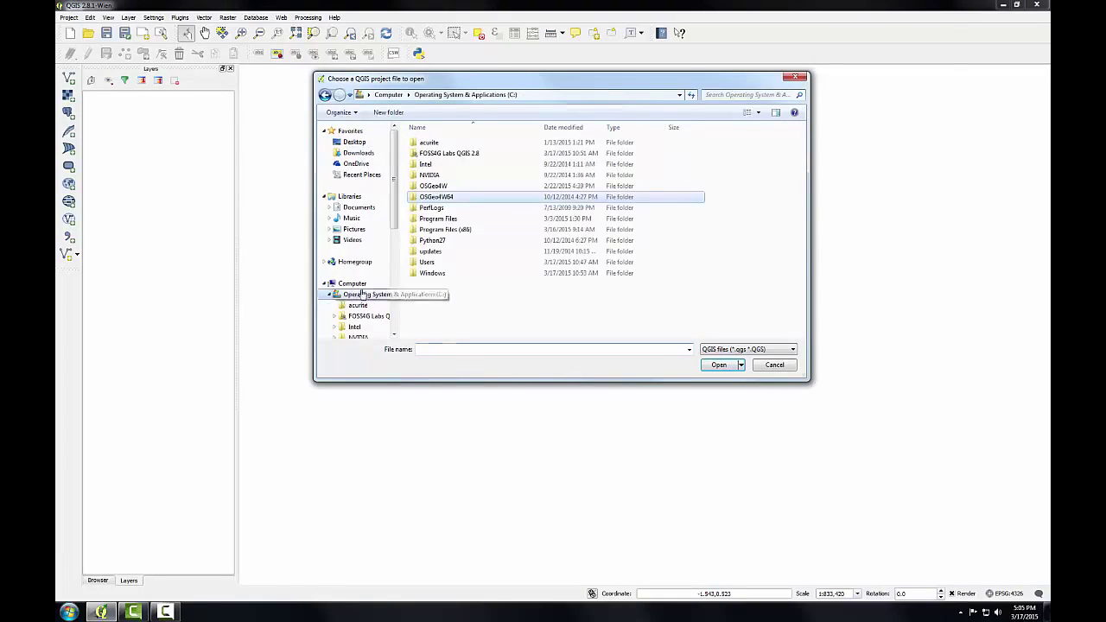
double_click(441, 154)
double_click(432, 142)
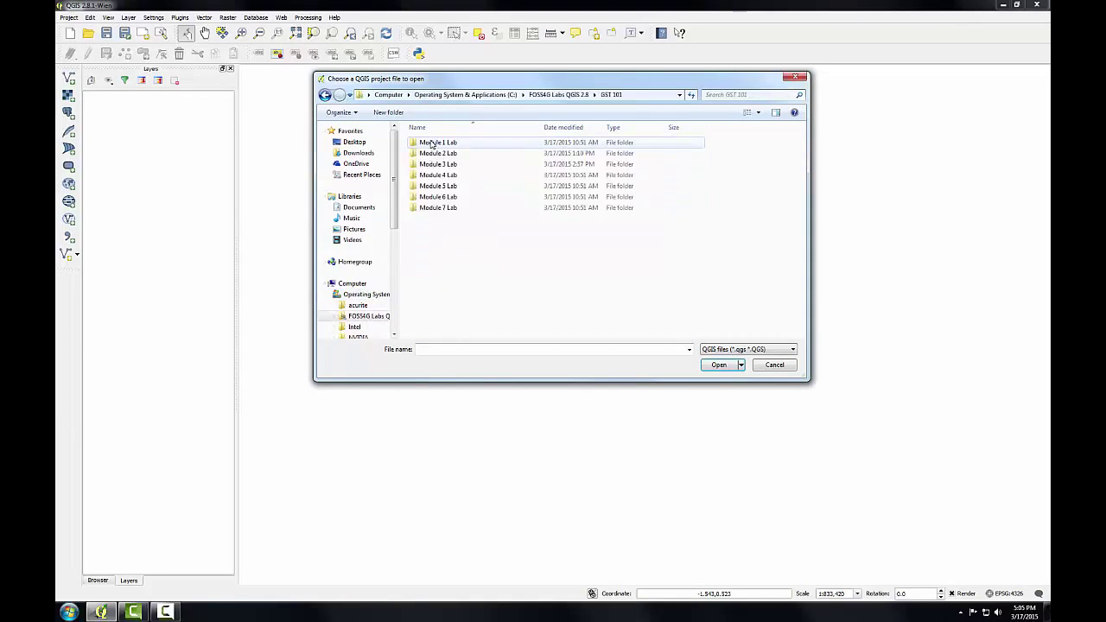
double_click(436, 164)
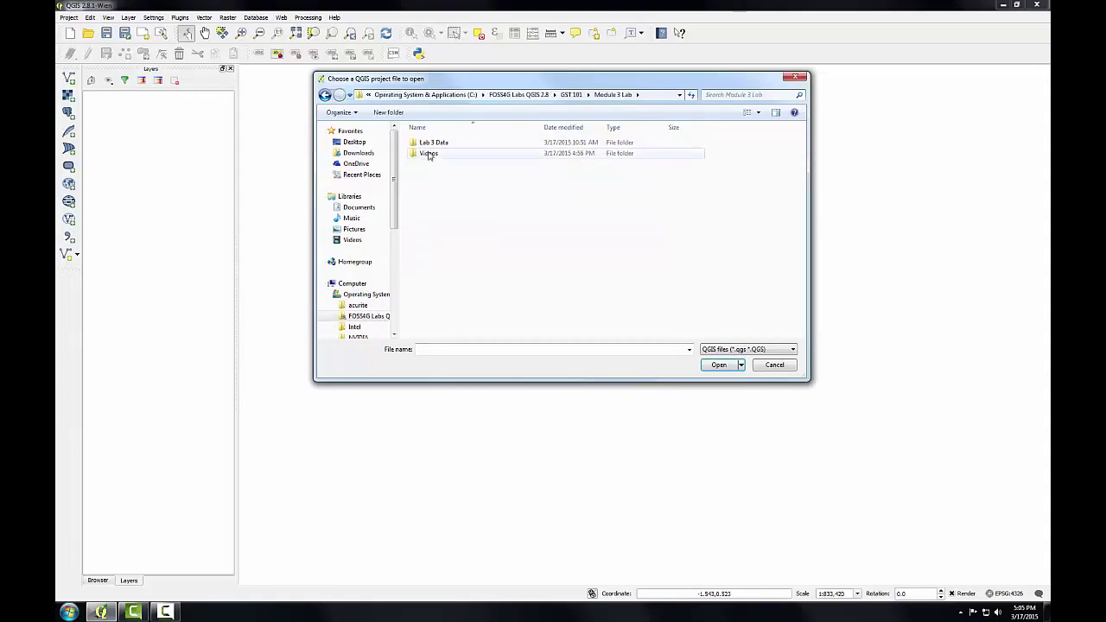
double_click(427, 144)
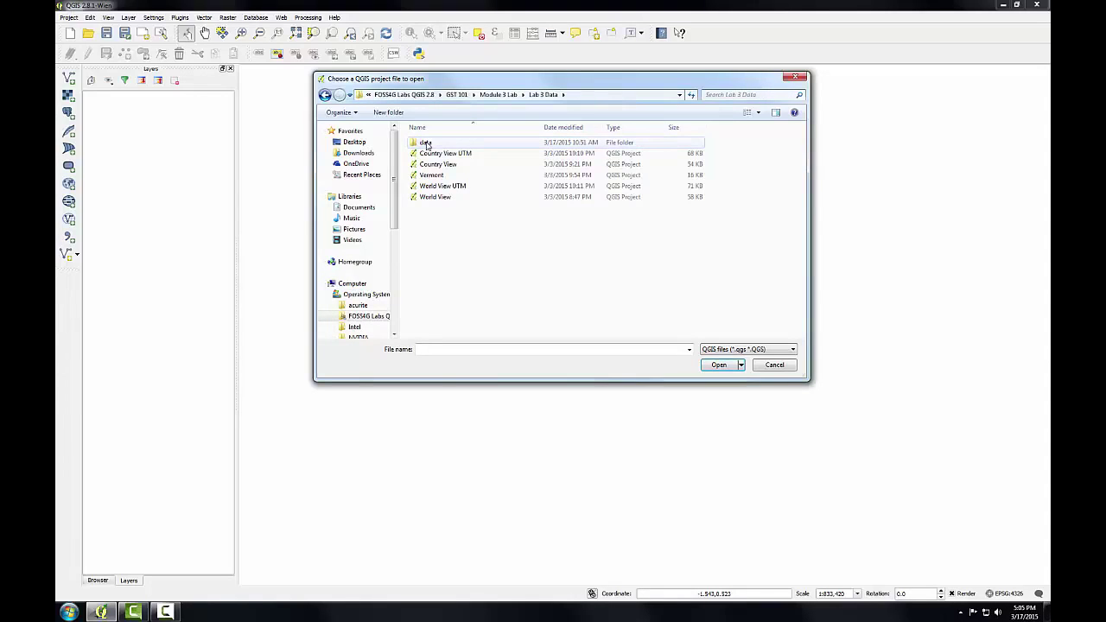
left_click(439, 200)
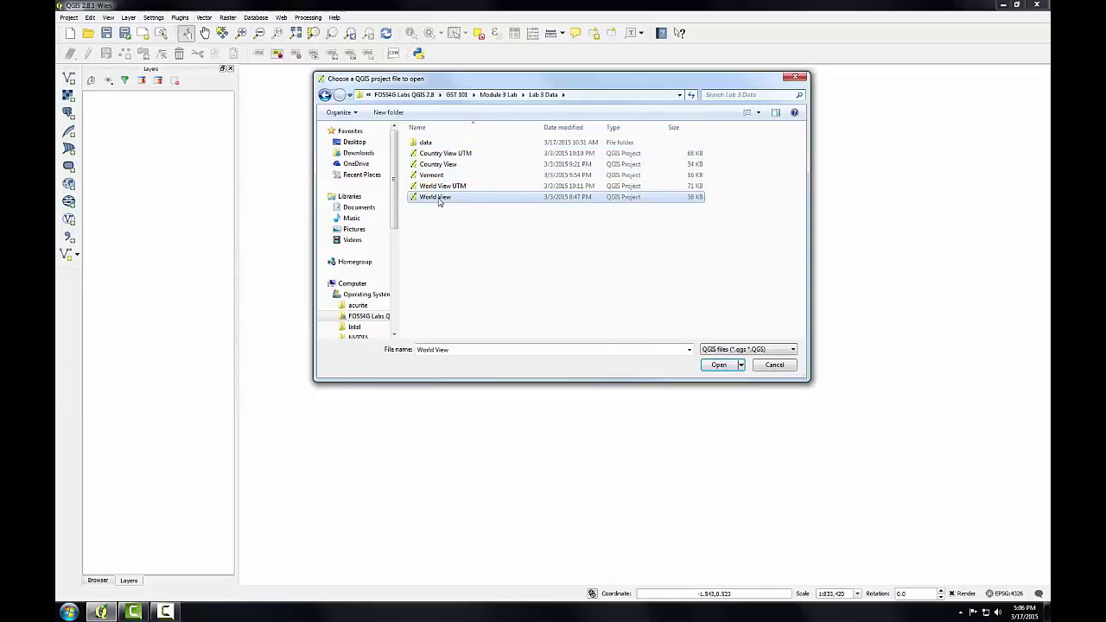
left_click(721, 367)
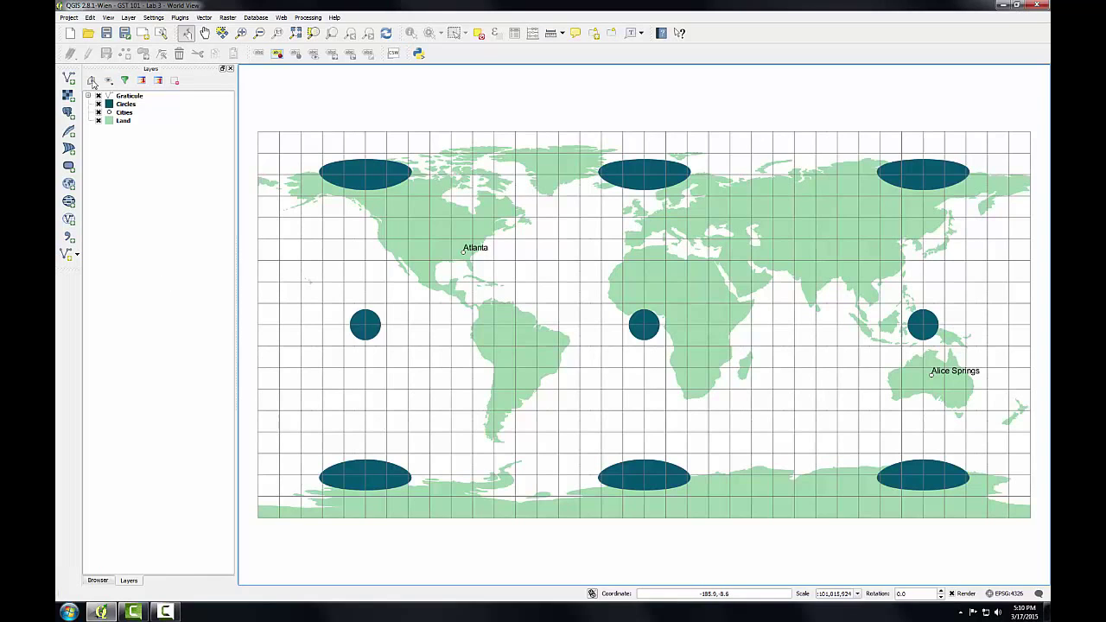
left_click(68, 19)
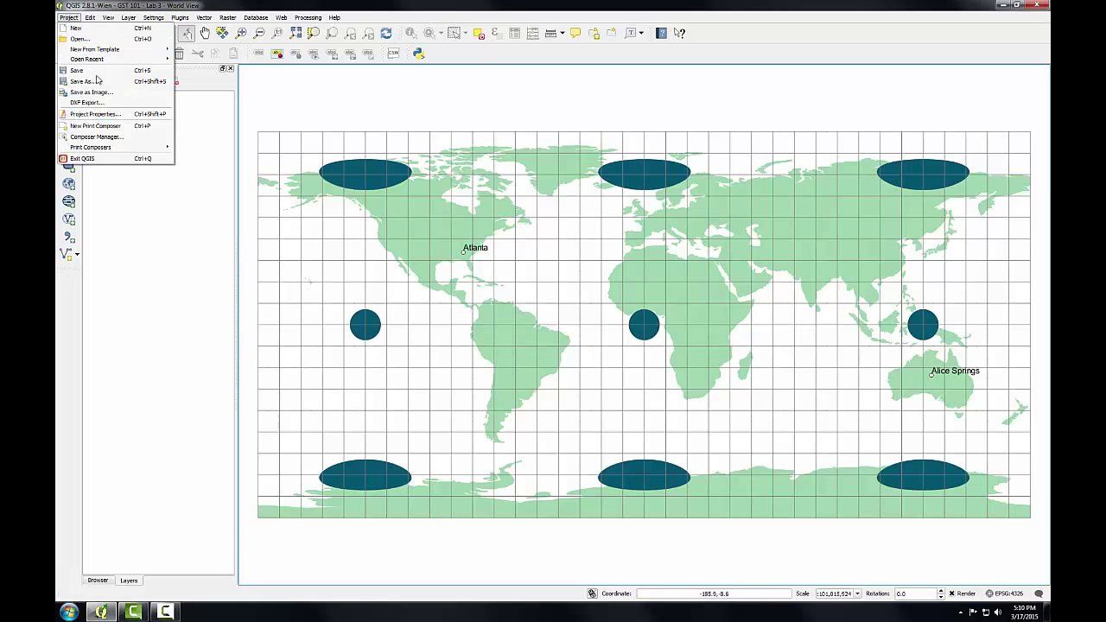
left_click(95, 114)
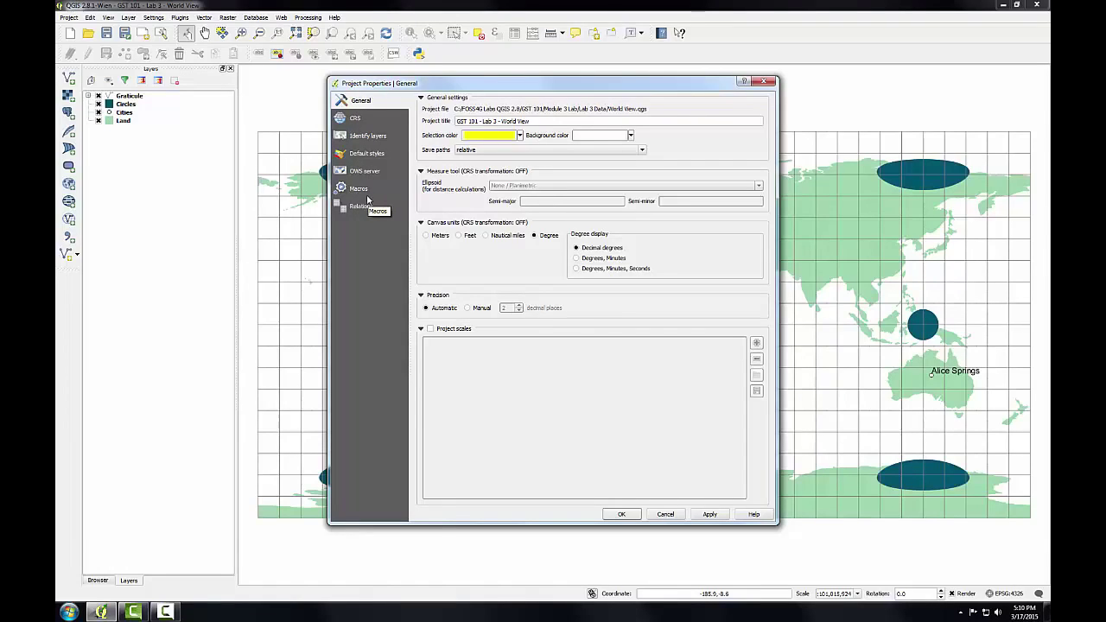
left_click(360, 119)
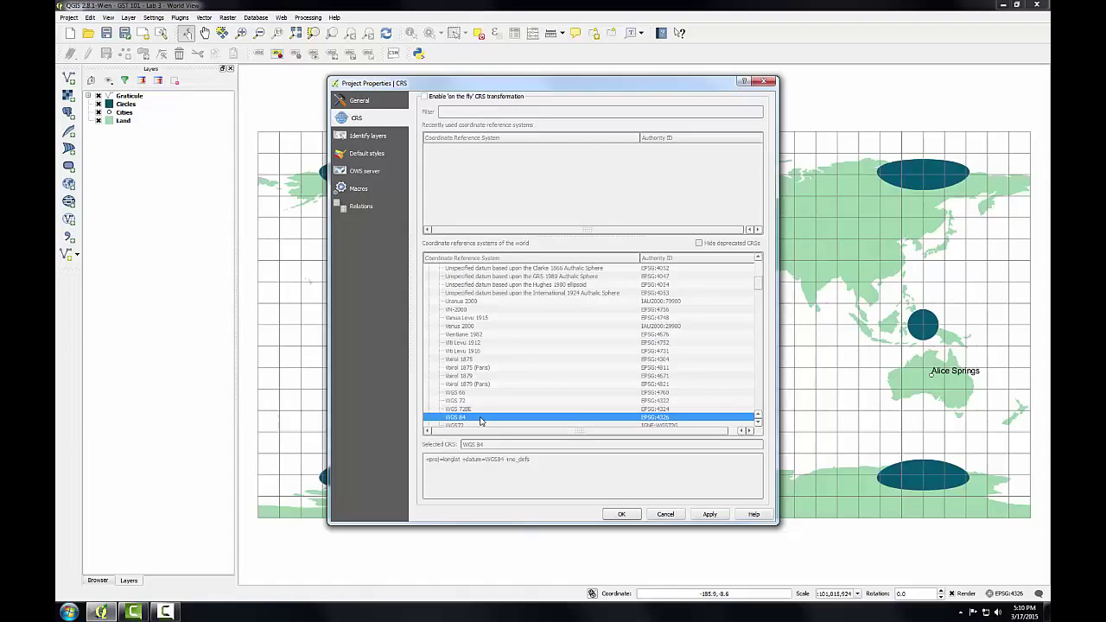
left_click(621, 514)
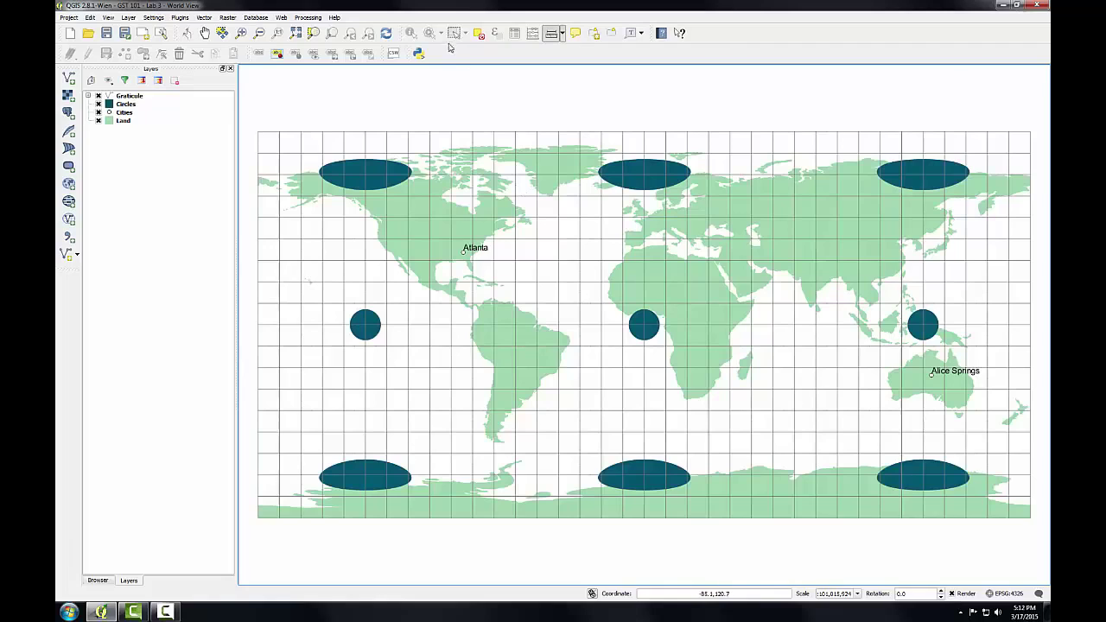
Measure Atlanta to Alice Springs with Measure Line (about 25,124 km), then clear it.
left_click(563, 34)
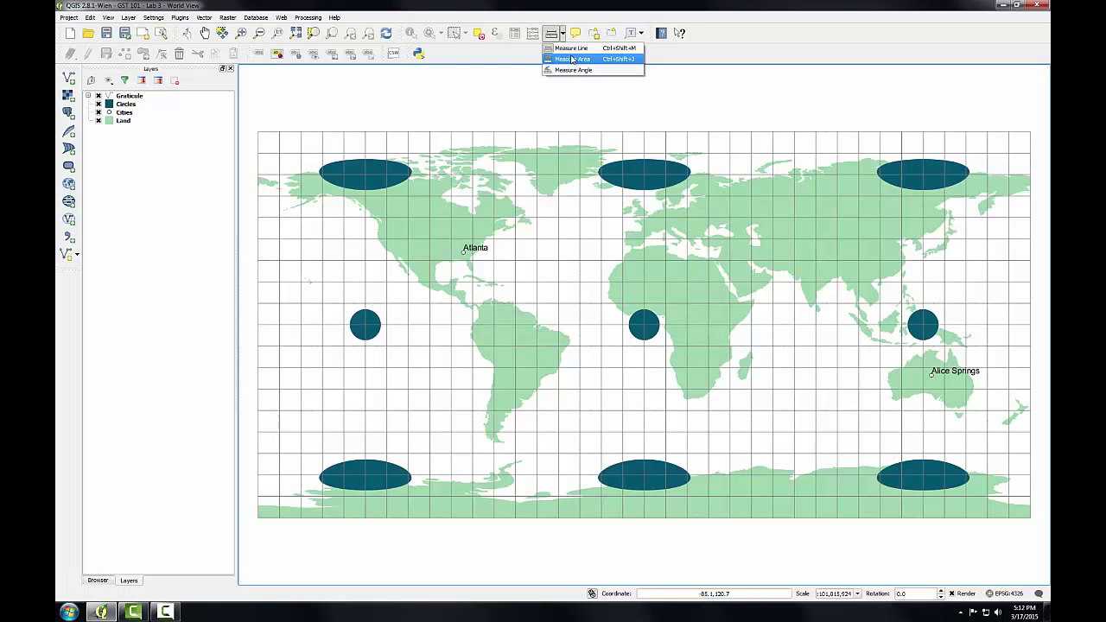
left_click(571, 49)
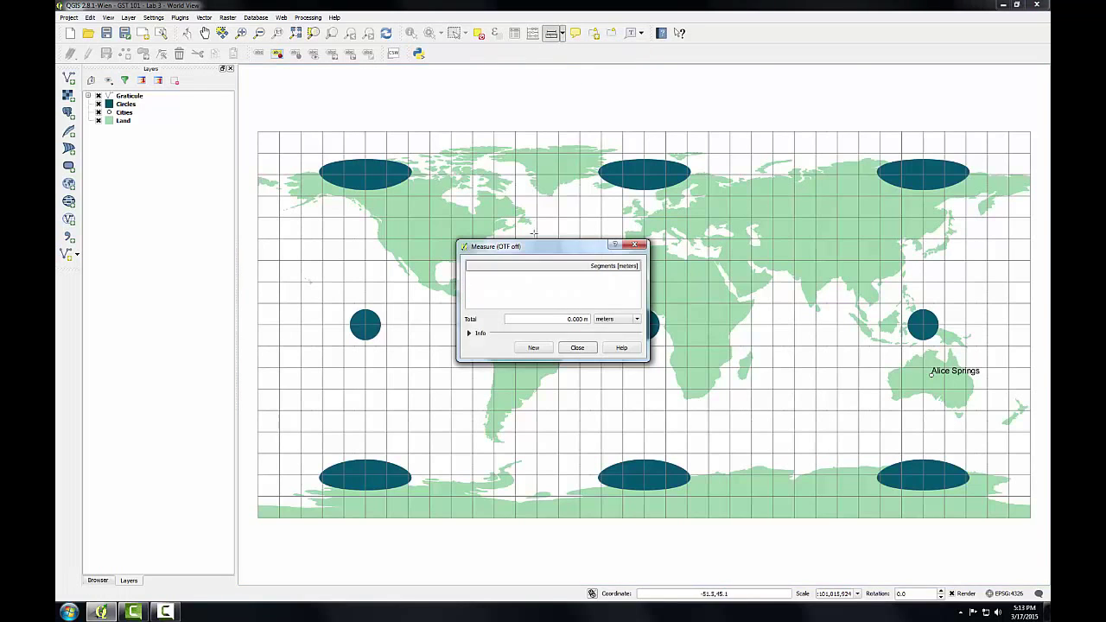
left_click_drag(548, 248, 540, 102)
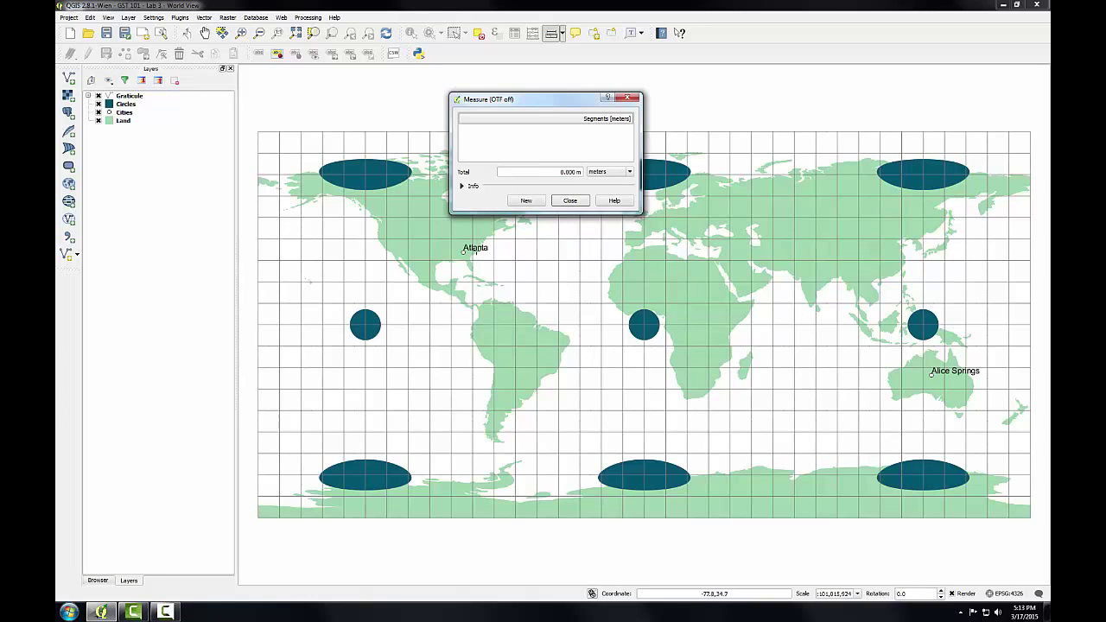
left_click(462, 250)
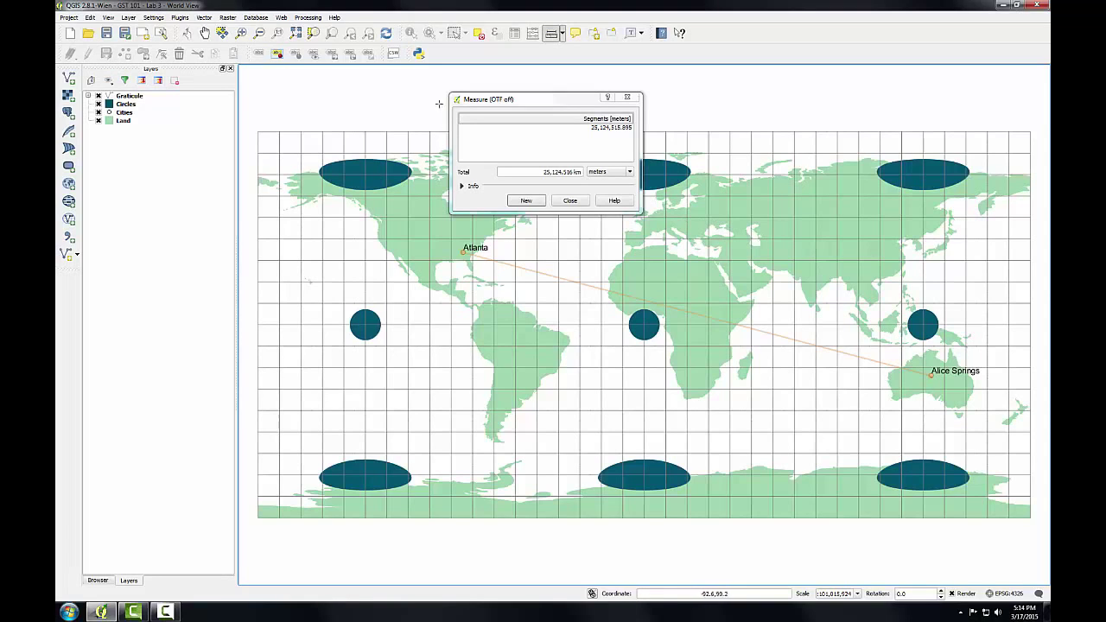
left_click(570, 200)
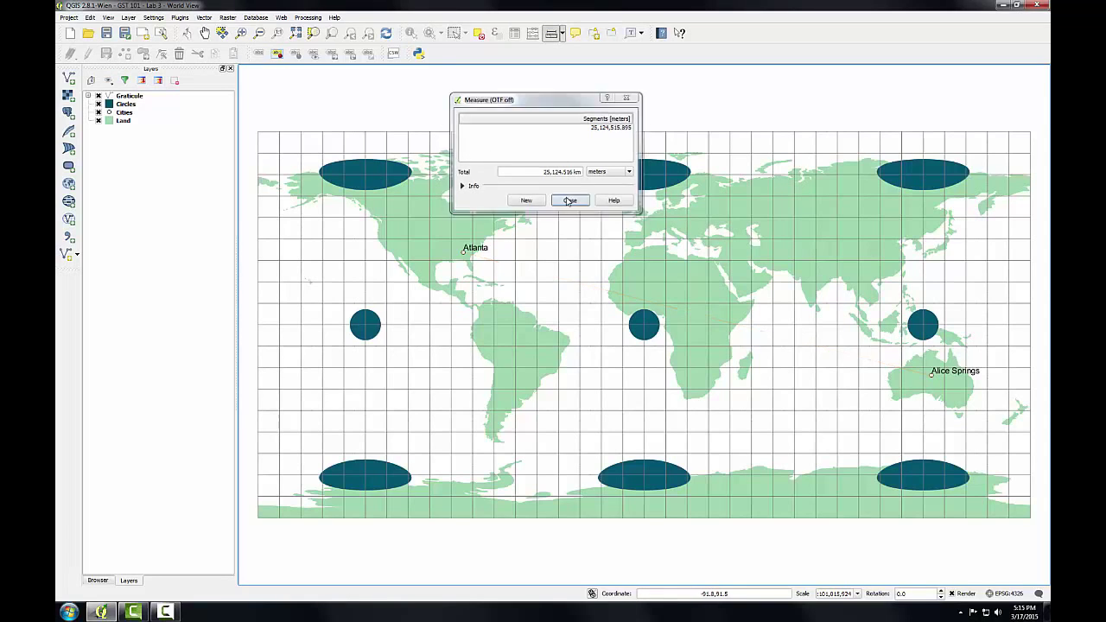
Enable on-the-fly CRS transformation in Project Properties with WGS 84 as the CRS.
left_click(71, 17)
left_click(94, 113)
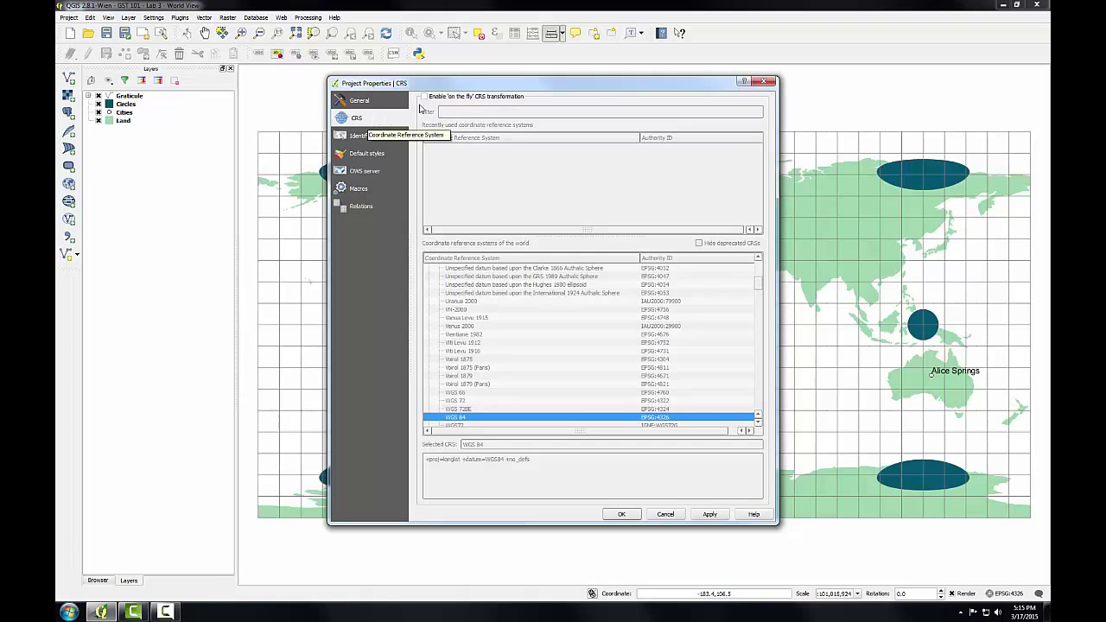
left_click(424, 97)
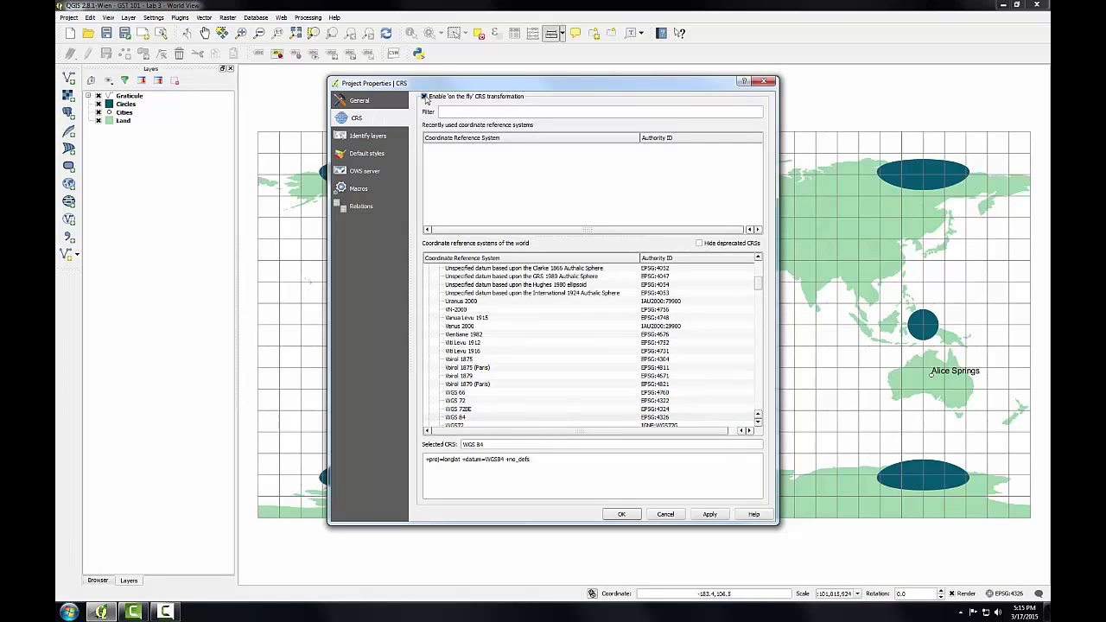
left_click(453, 418)
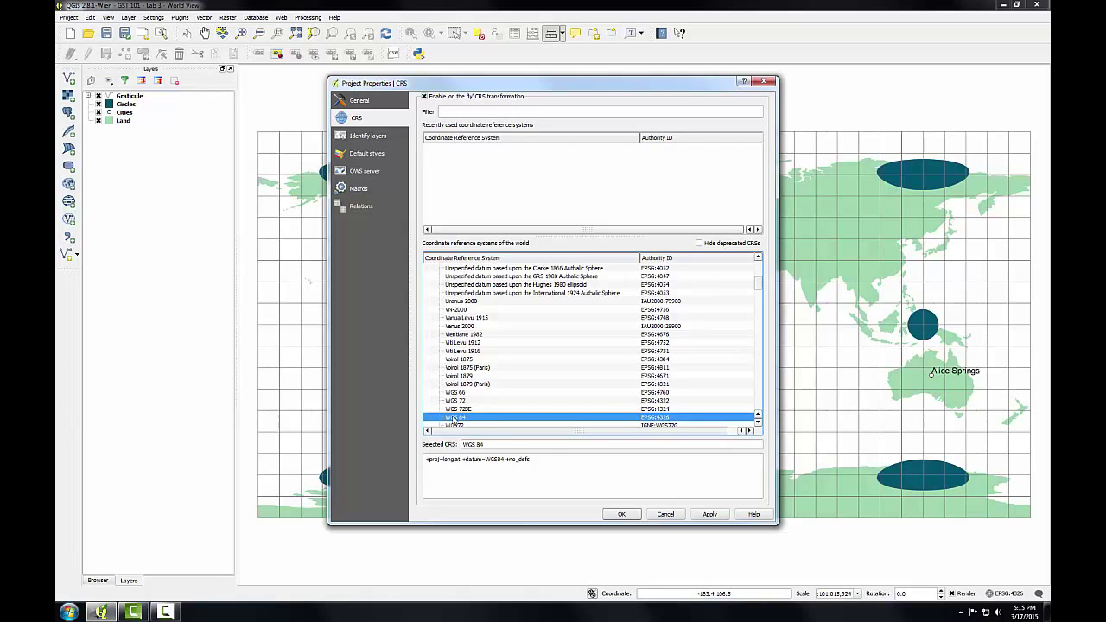
left_click(623, 515)
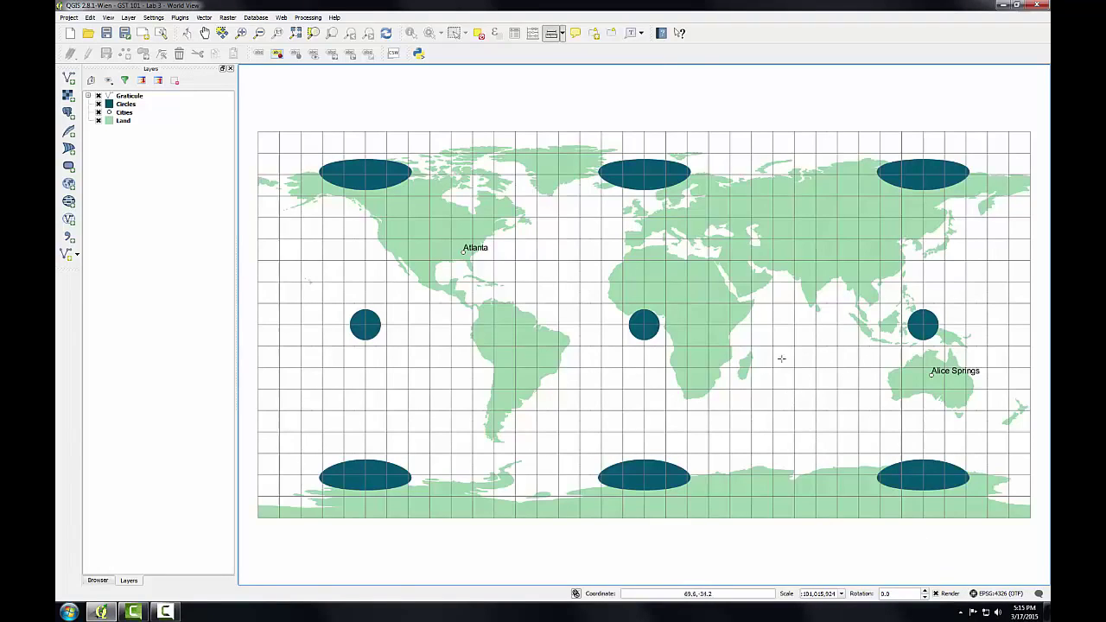
Measure a line from Atlanta to Alice Springs, now about 16,150 km.
left_click(563, 33)
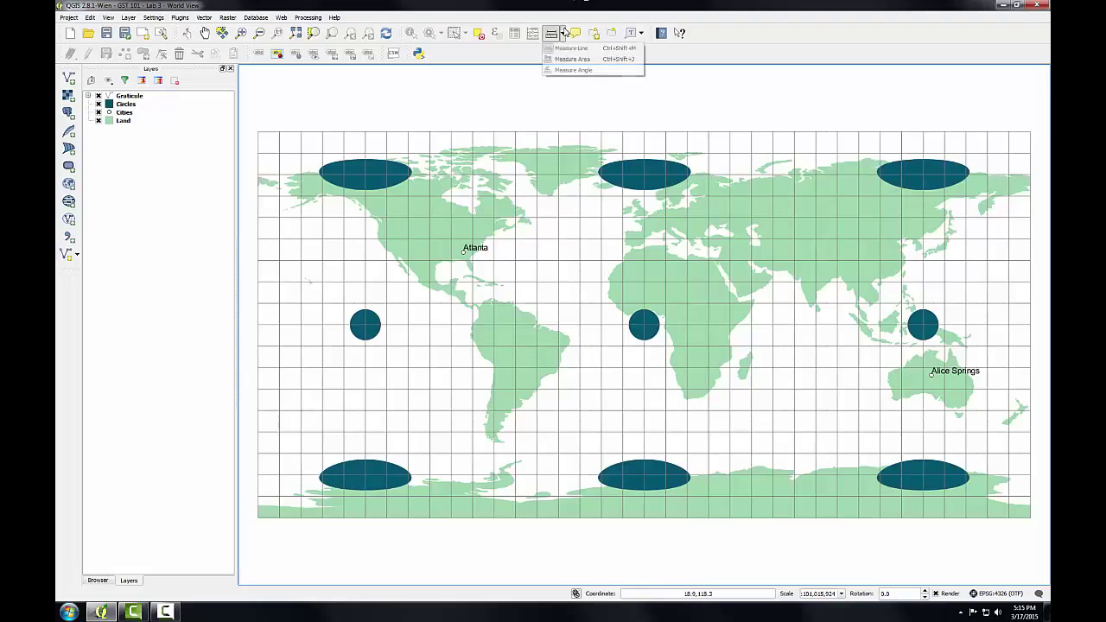
left_click(564, 48)
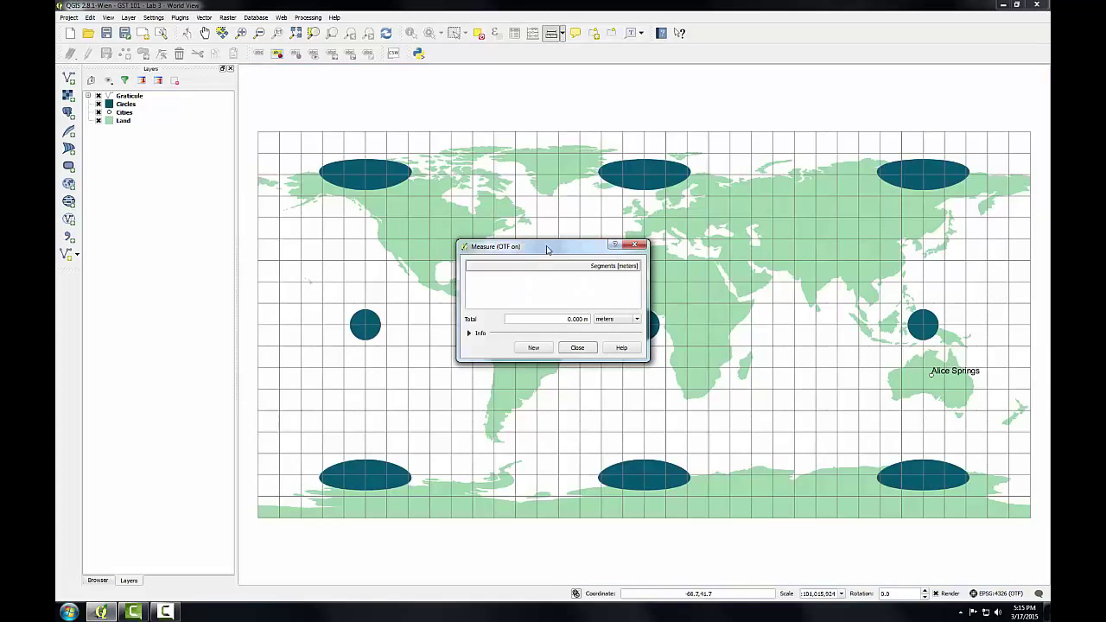
left_click_drag(550, 248, 556, 95)
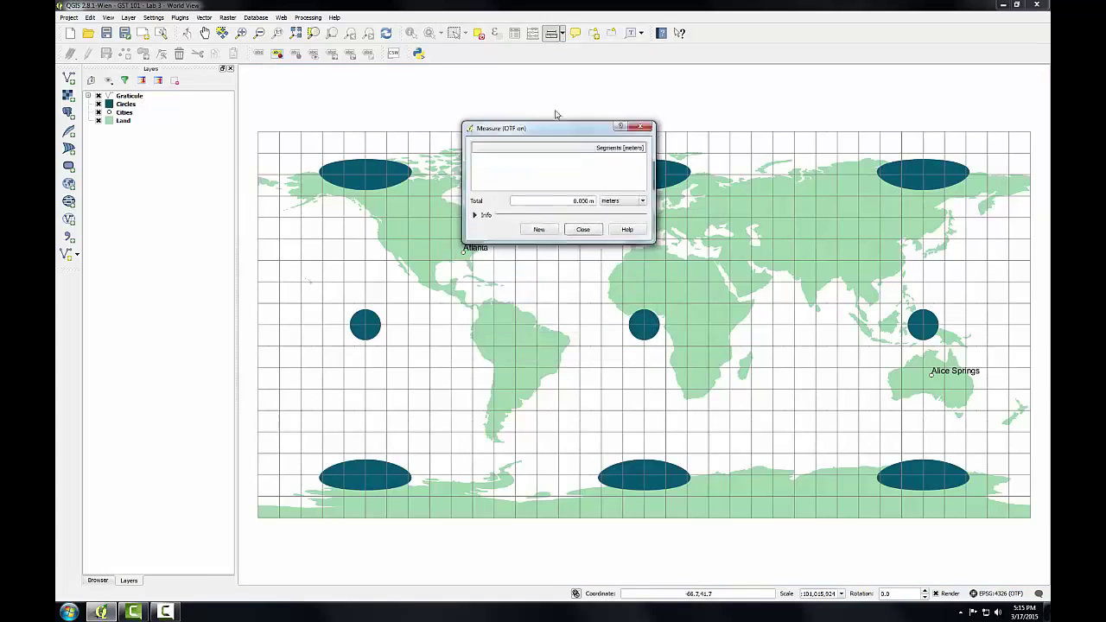
left_click(465, 252)
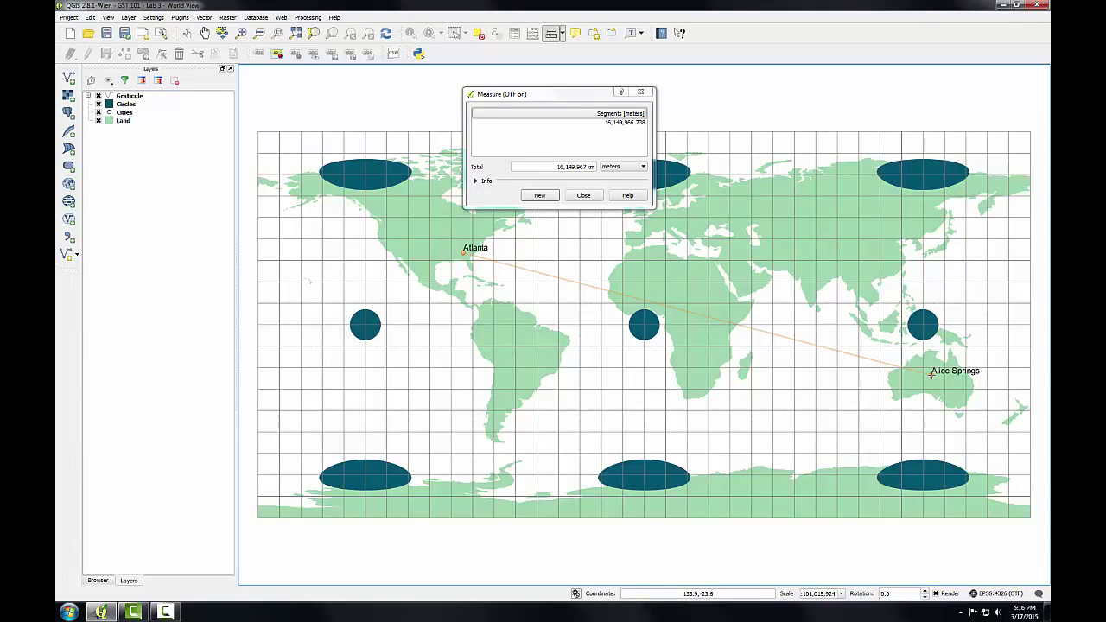
Close the measurement and set the project CRS to WGS 84 / World Mercator (EPSG:3395).
left_click(580, 199)
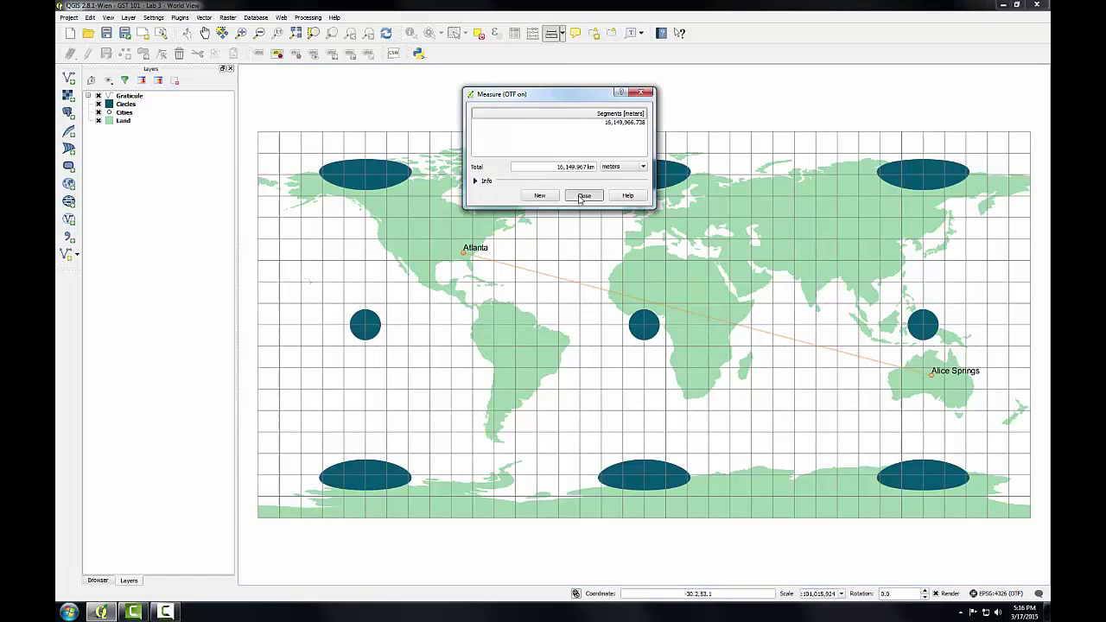
left_click(68, 17)
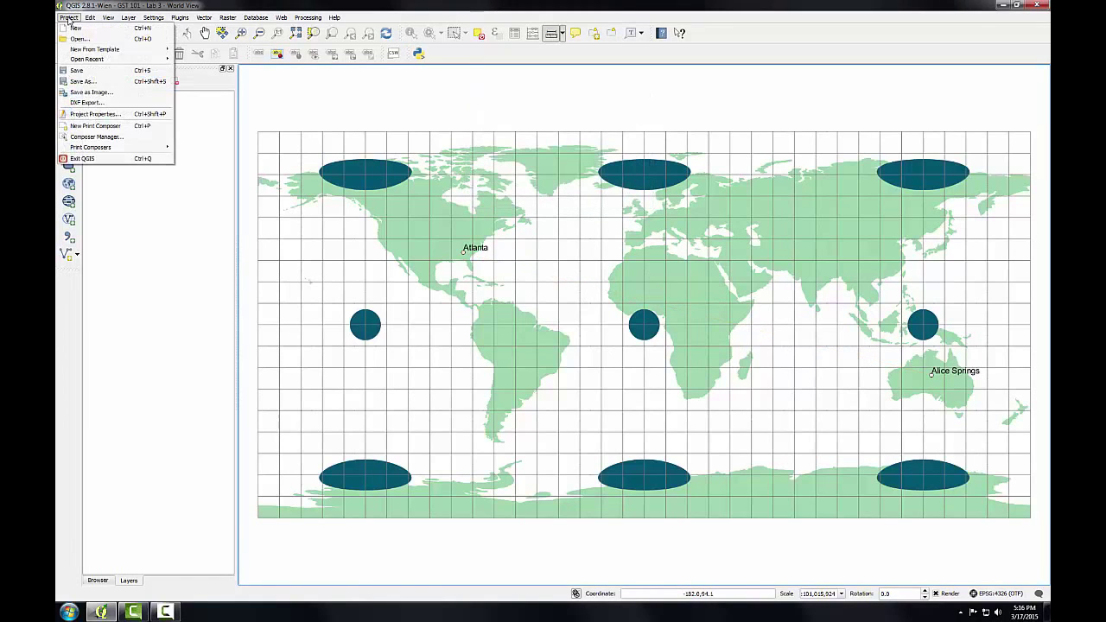
left_click(90, 116)
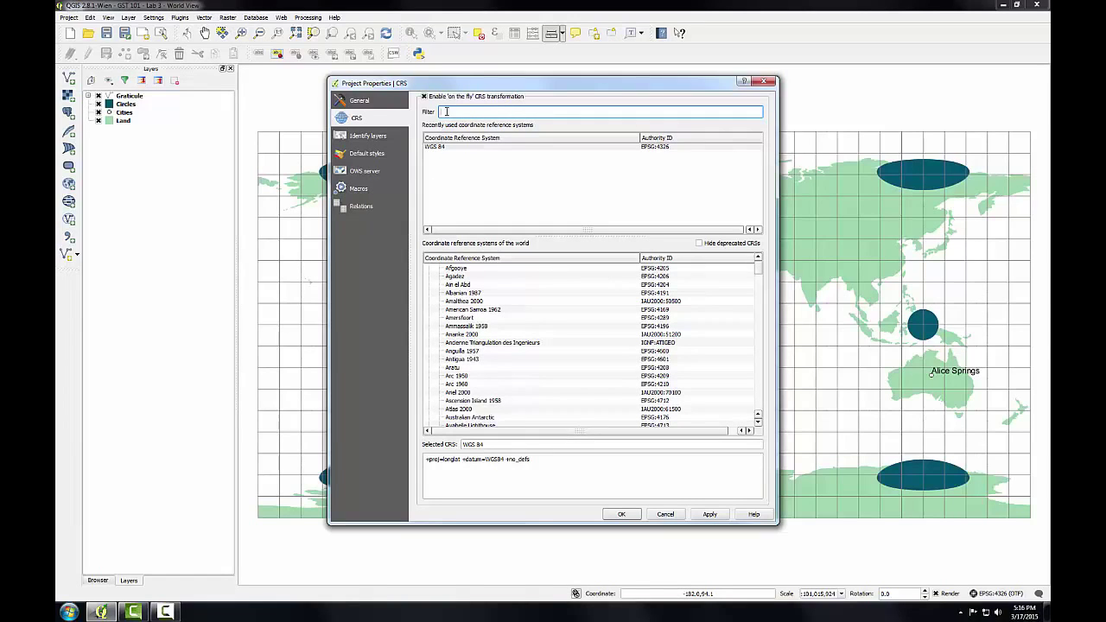
type("33")
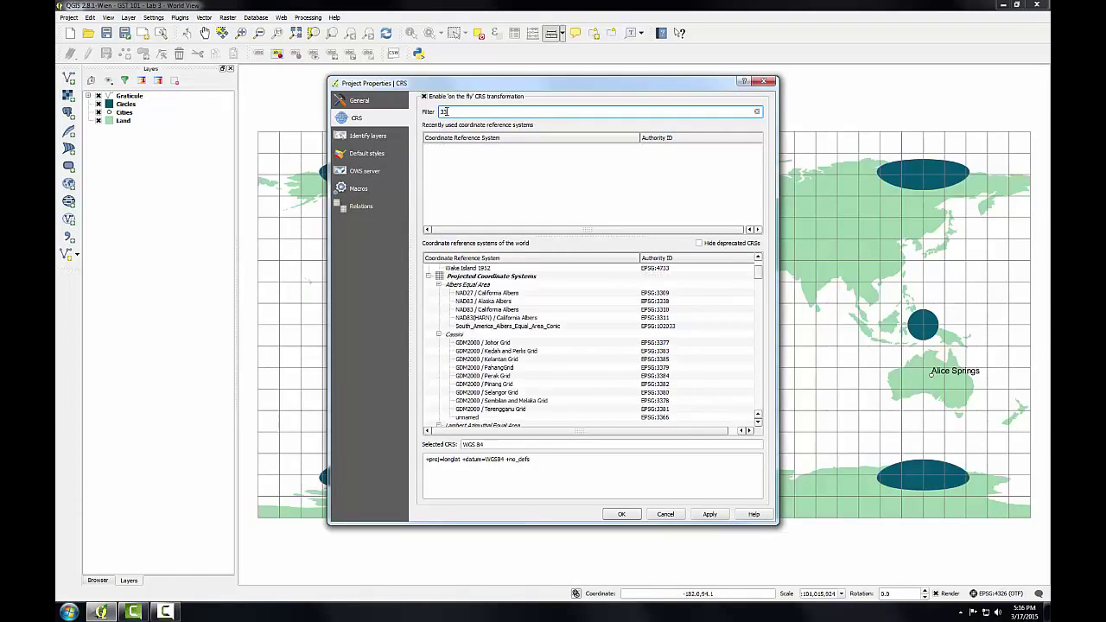
type("95")
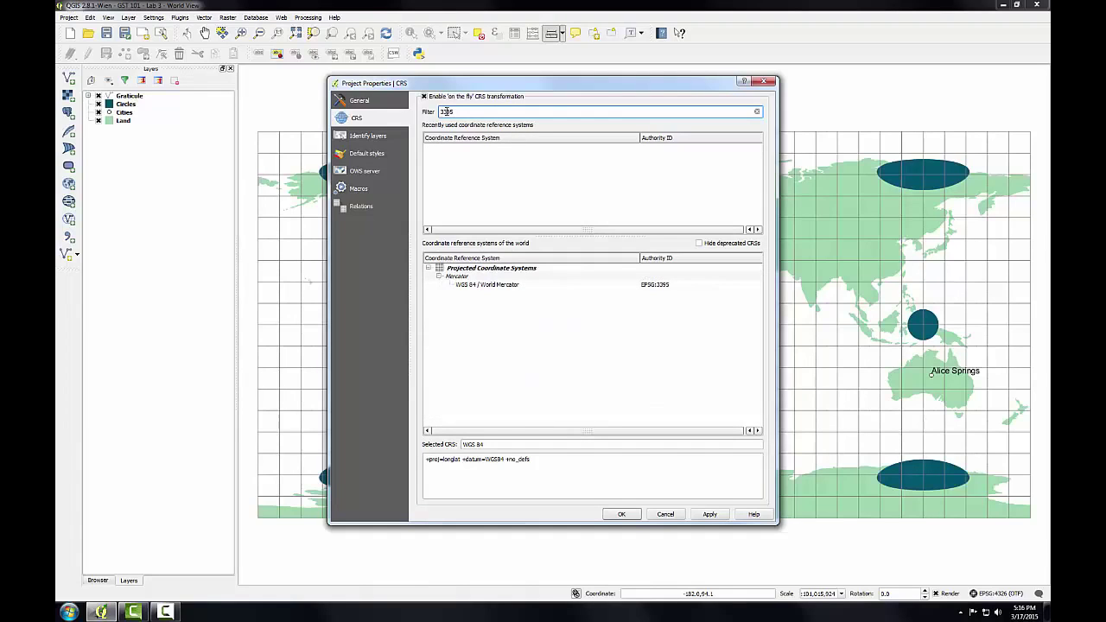
left_click(484, 290)
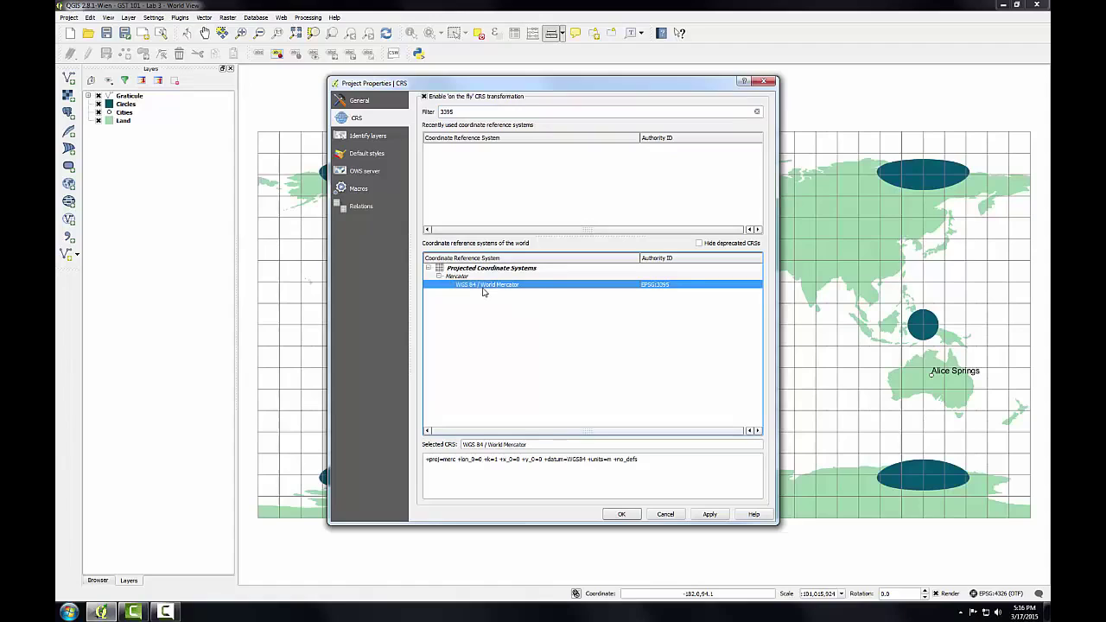
left_click(621, 515)
Confirm World Mercator and let the map redraw all layers in EPSG:3395.
left_click(621, 515)
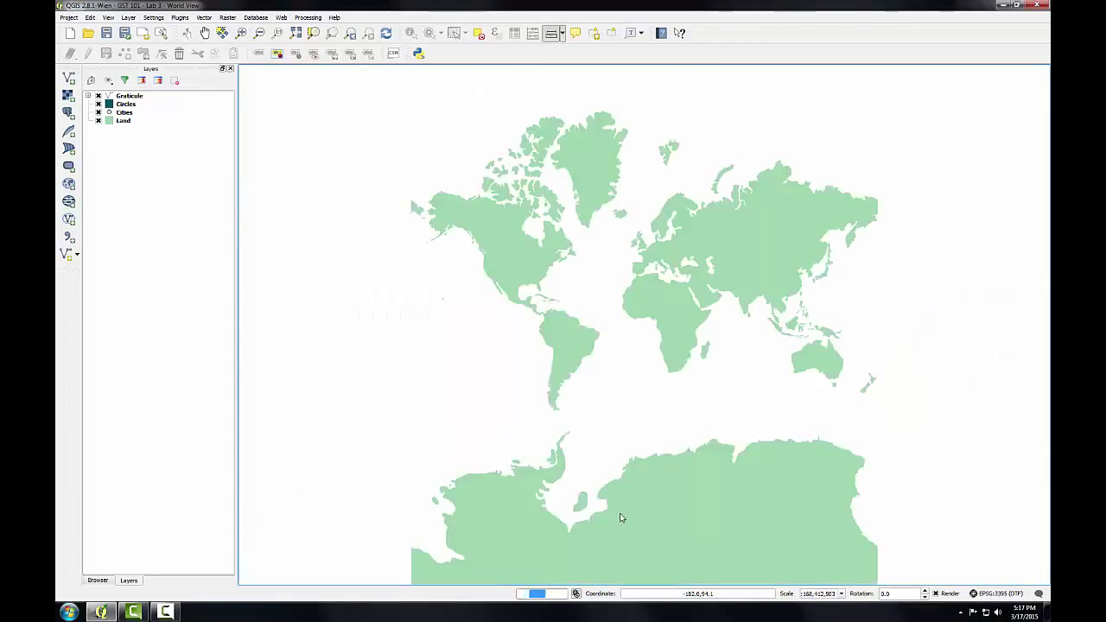